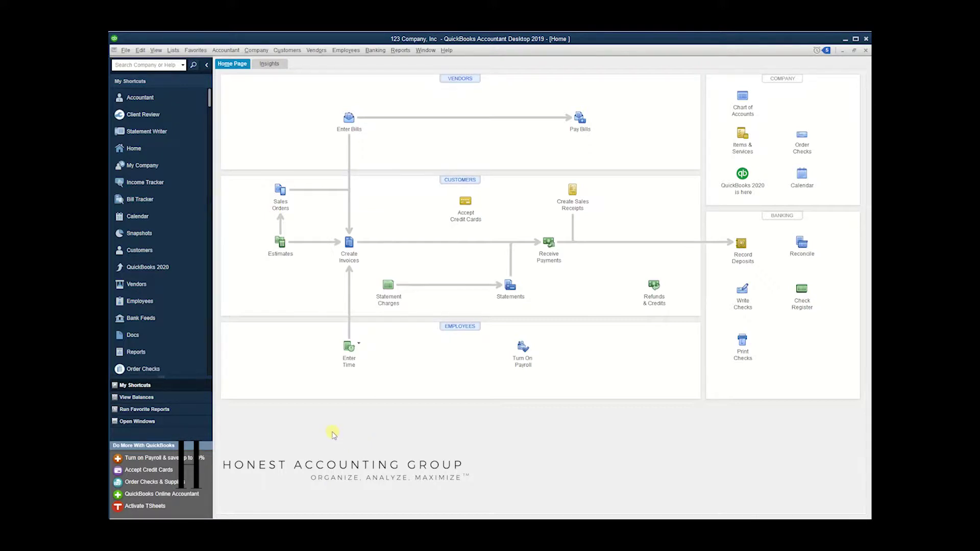
- Start the Send to Accountant wizard from the File menu and advance to the dividing-date page
click(125, 50)
mouse_move(151, 160)
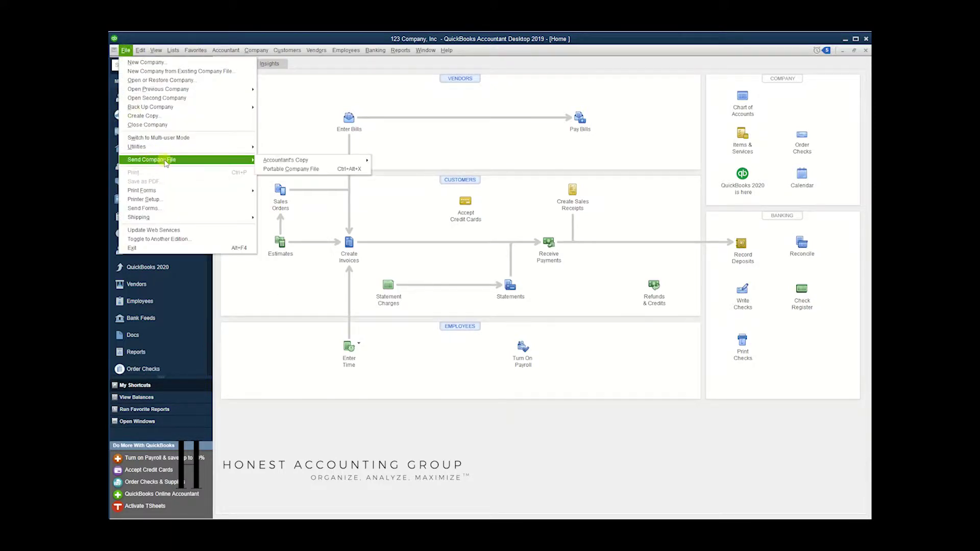
mouse_move(286, 160)
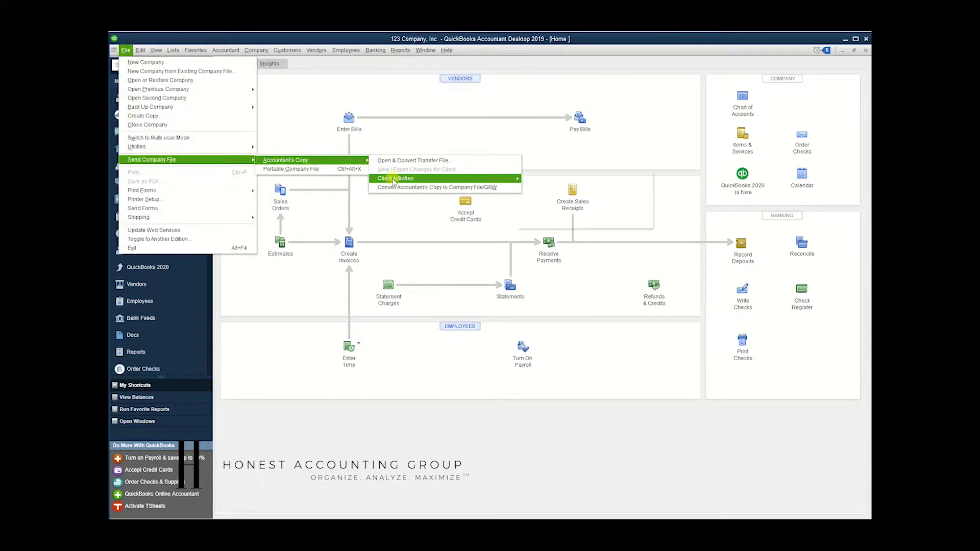
mouse_move(396, 178)
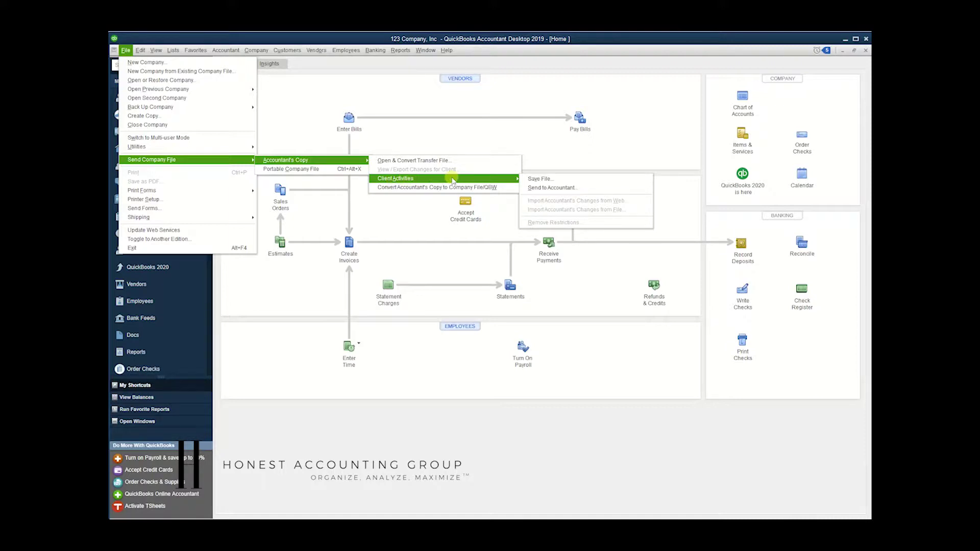
click(601, 189)
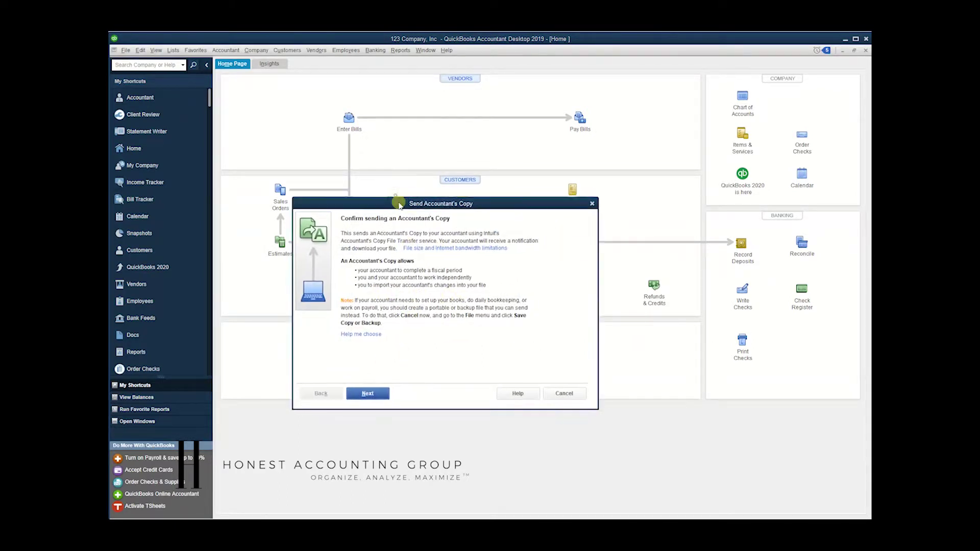
drag(399, 197, 410, 215)
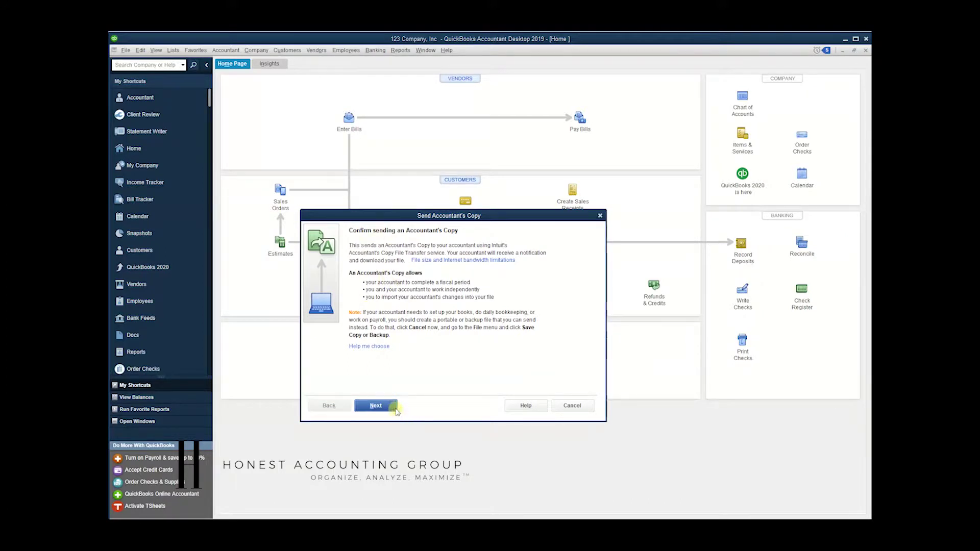
click(389, 407)
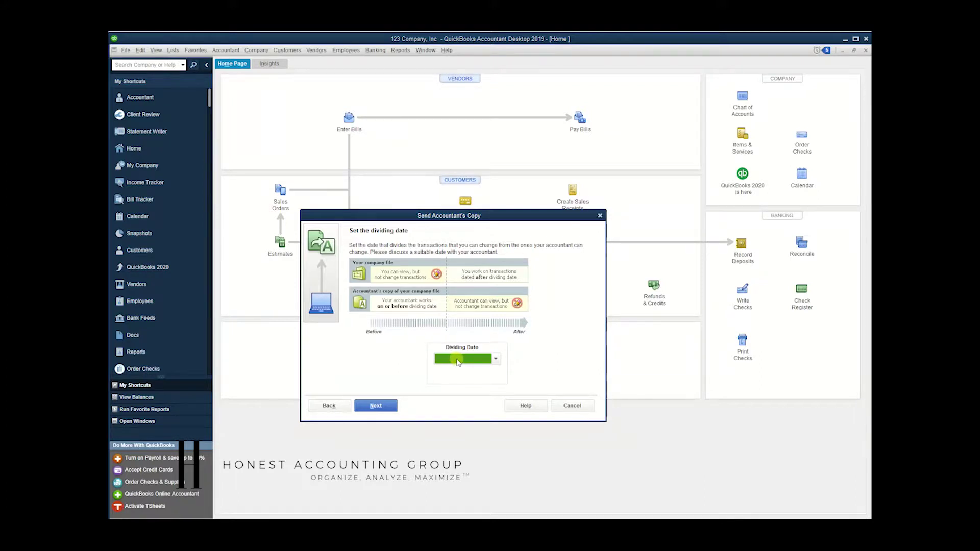
- Set the dividing date to End of Last Month (09/30/2019) and continue to e-mail details
click(457, 360)
click(376, 406)
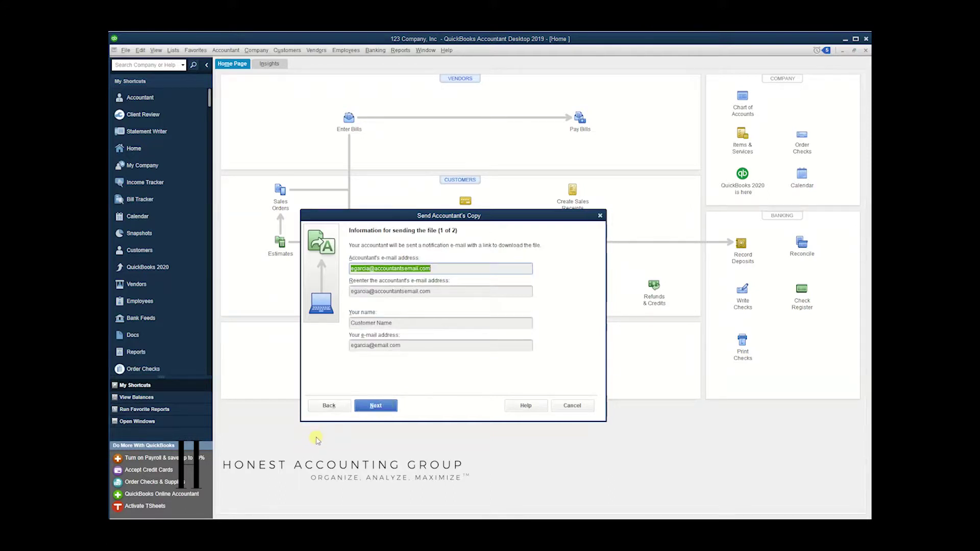
- Review the accountant's e-mail address and the sender's name fields
click(410, 269)
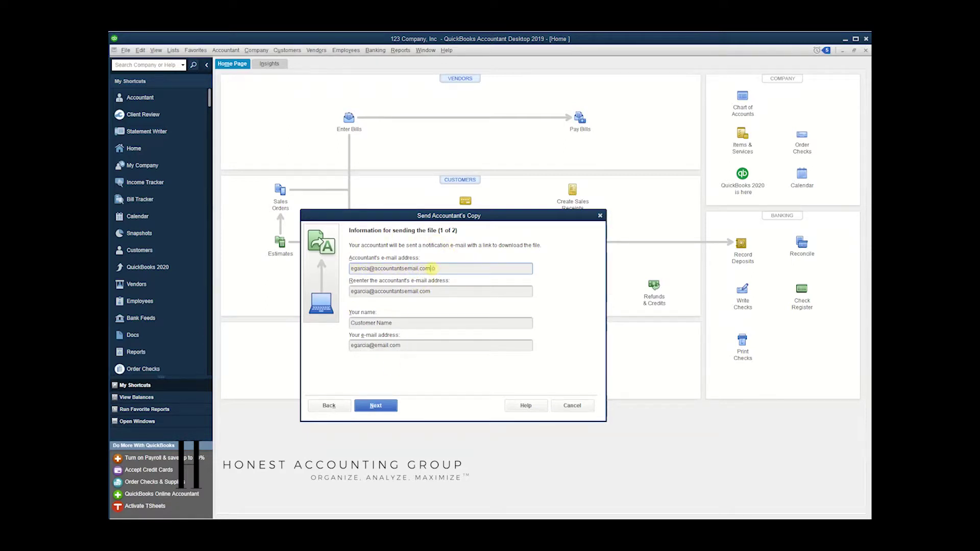
drag(432, 268, 343, 267)
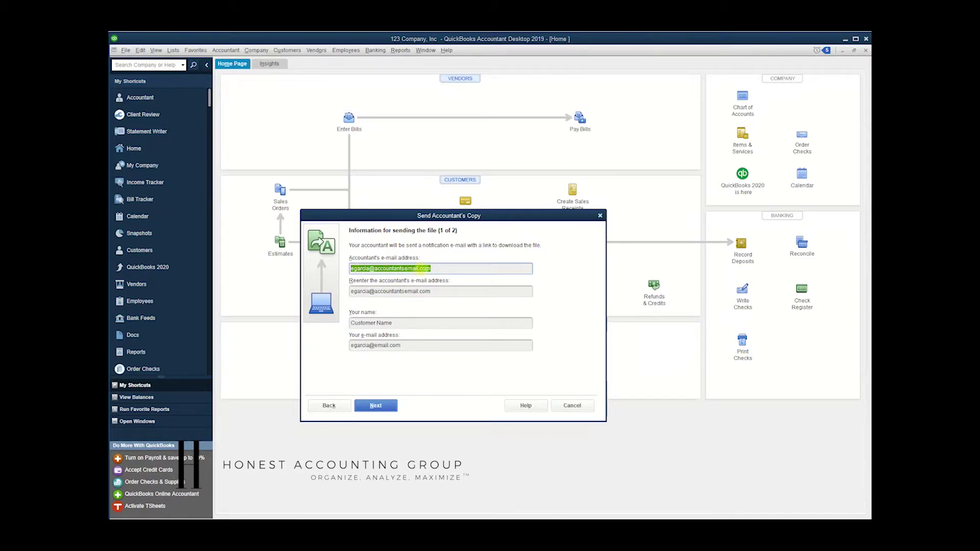
click(403, 292)
click(396, 324)
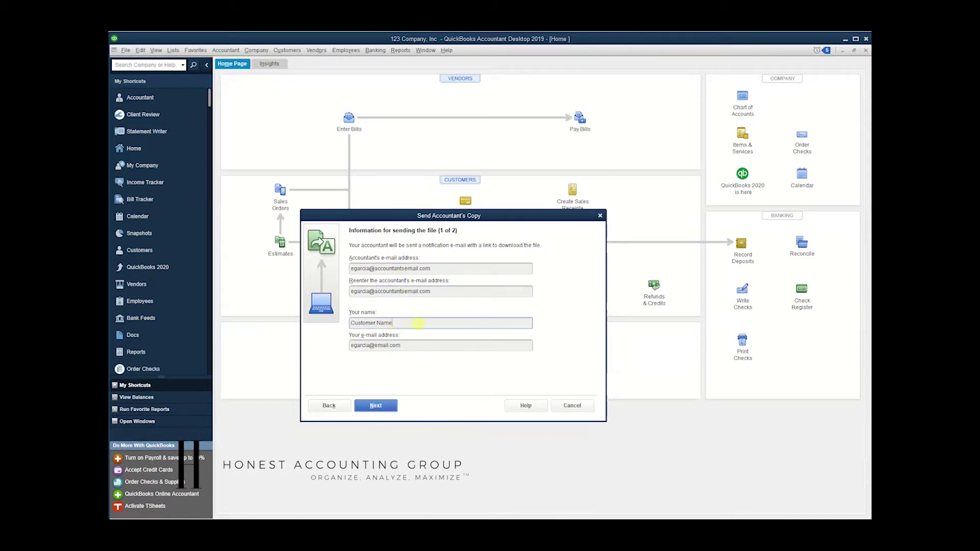
double_click(418, 323)
key(Tab)
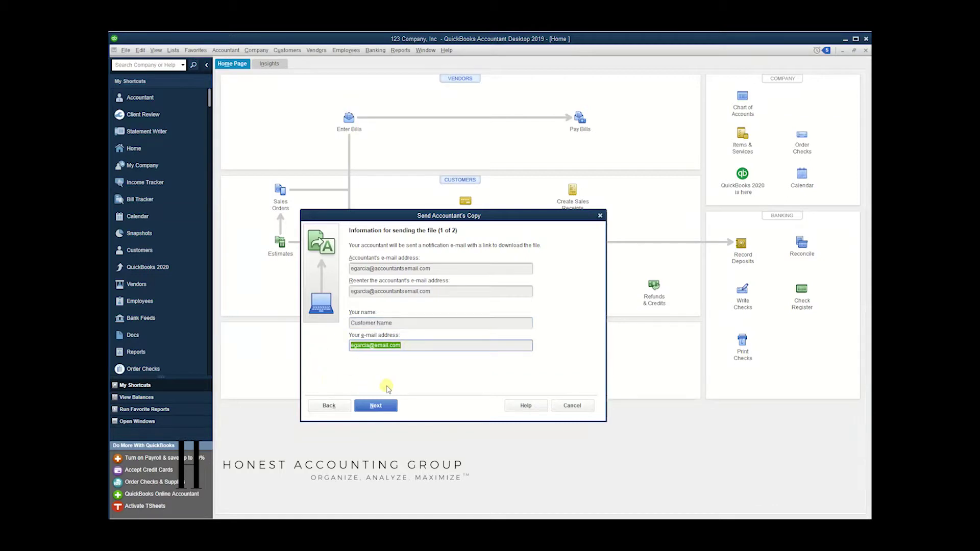
- Enter and confirm the file transfer password, then send the Accountant's Copy
click(372, 406)
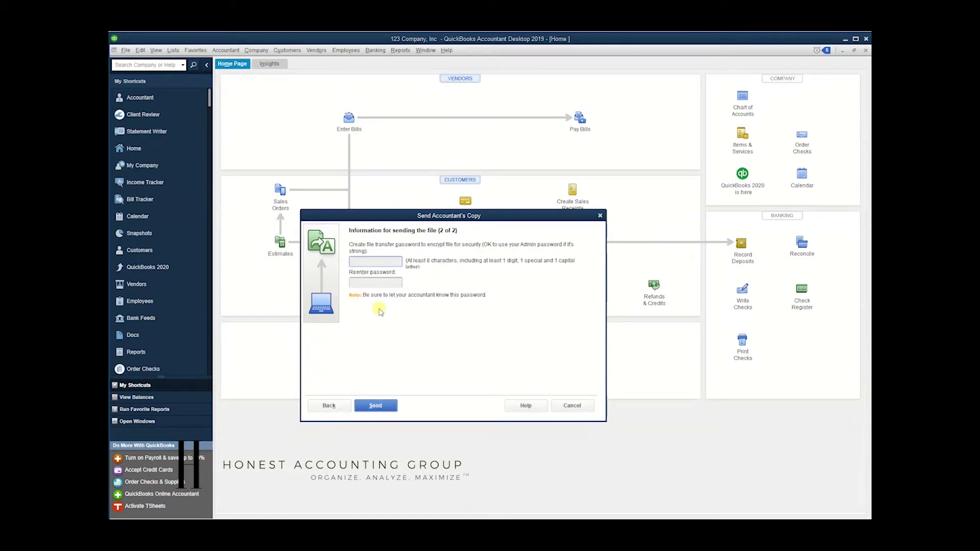
key(Tab)
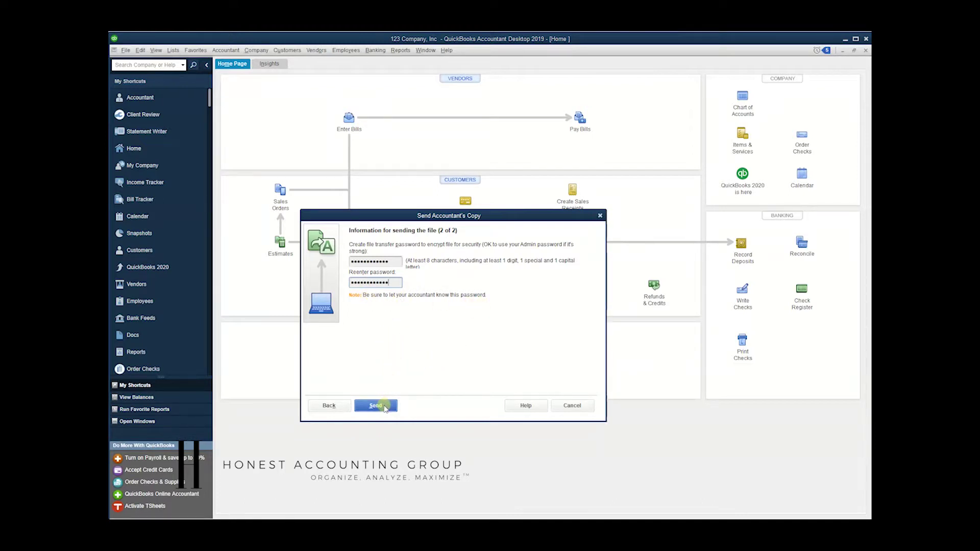
click(384, 408)
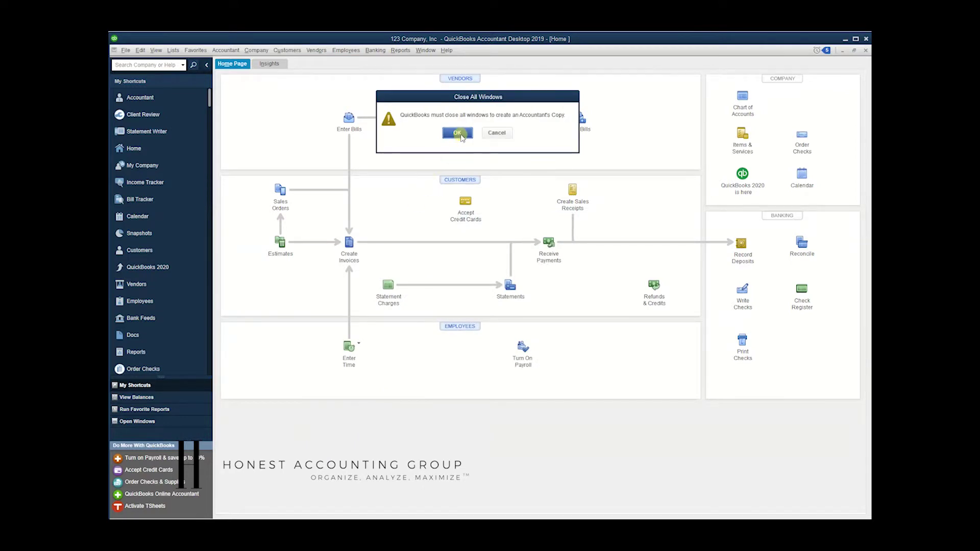
- Accept closing all windows and the upload confirmation, then restore the full Home page
click(458, 134)
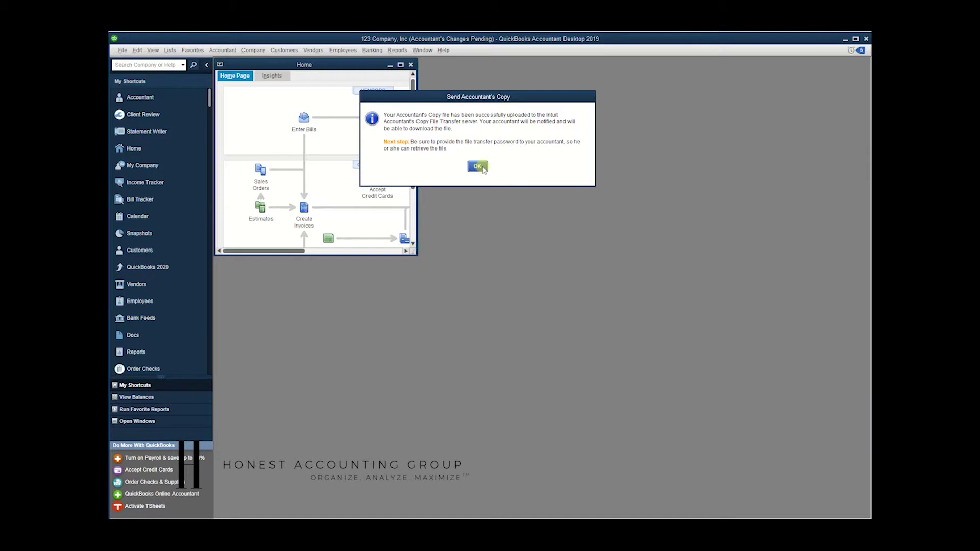
click(477, 167)
click(411, 65)
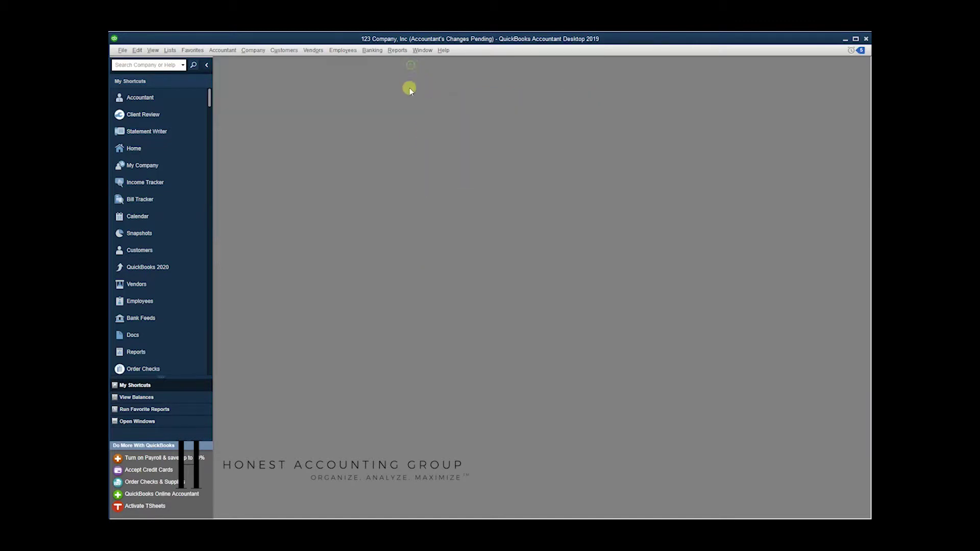
click(259, 51)
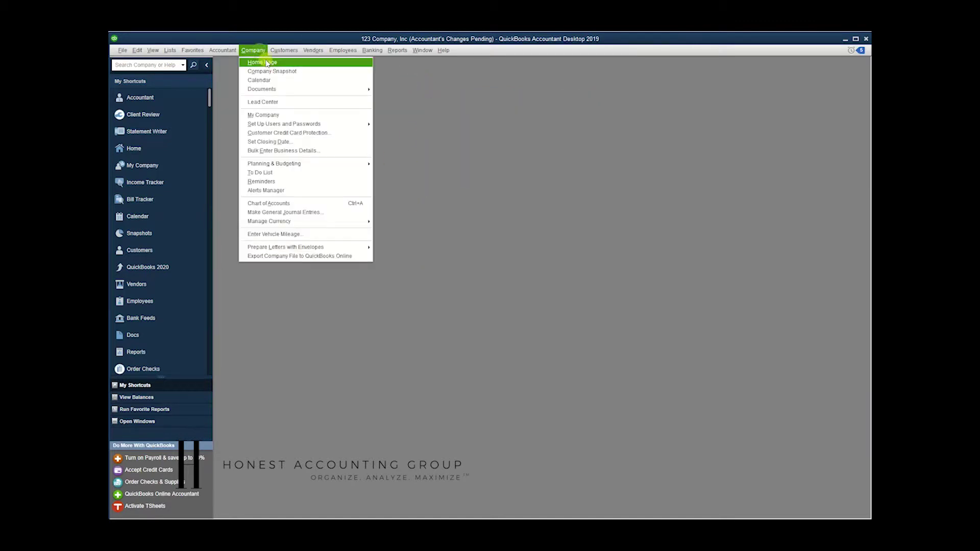
click(284, 65)
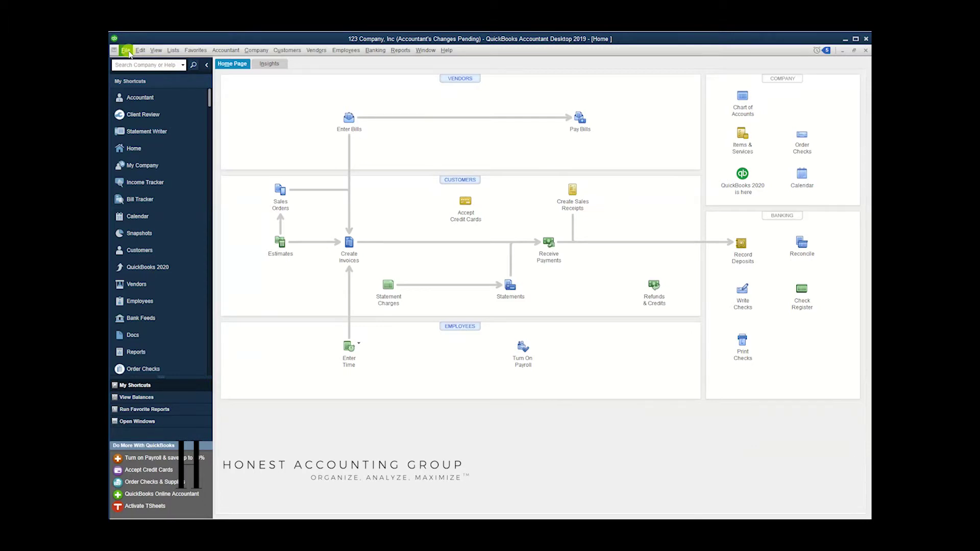
click(126, 51)
mouse_move(152, 160)
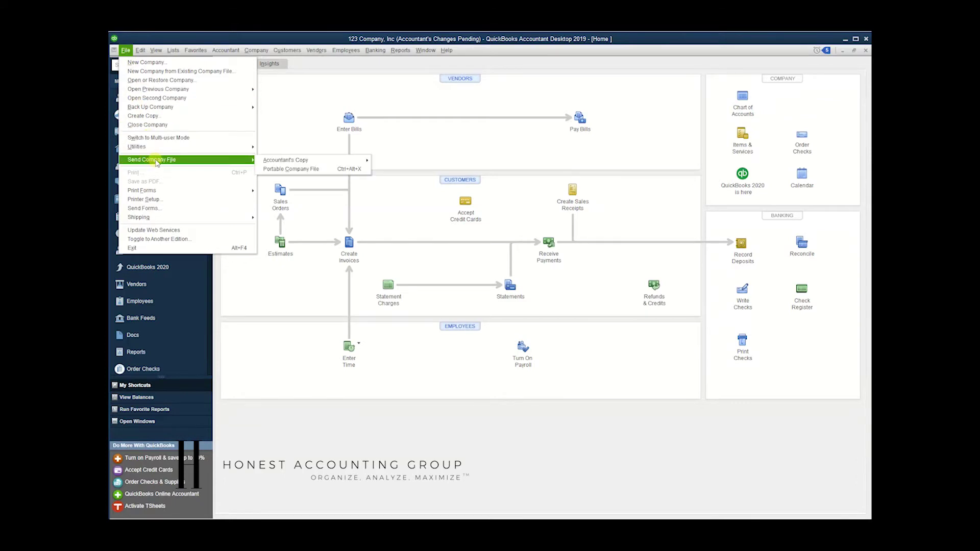
mouse_move(285, 160)
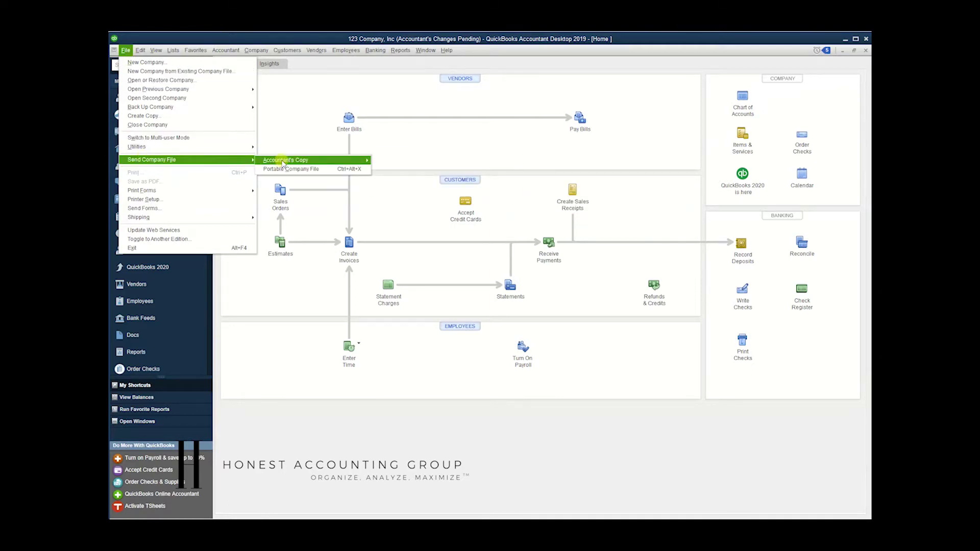
mouse_move(395, 179)
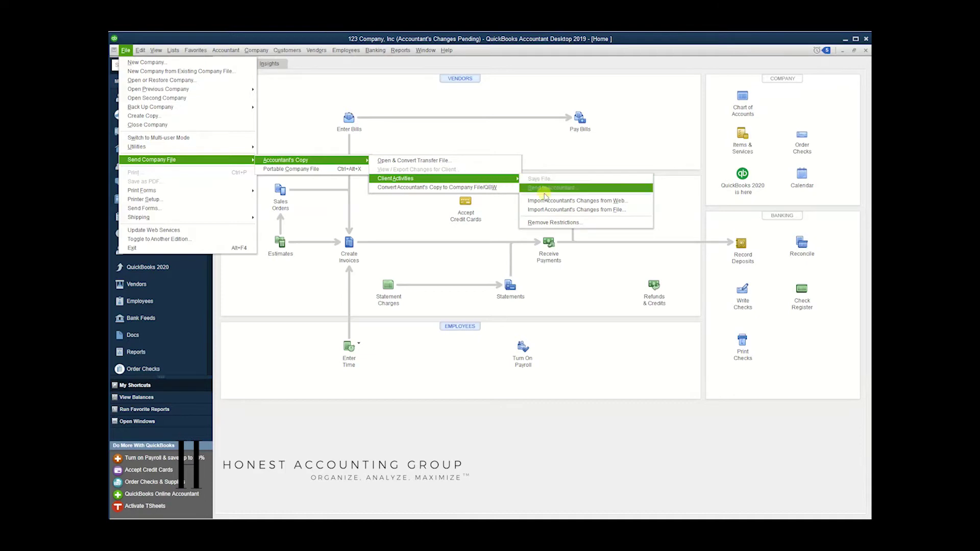
- Remove the Accountant's Copy restrictions, ticking the confirmation box and applying it
click(543, 223)
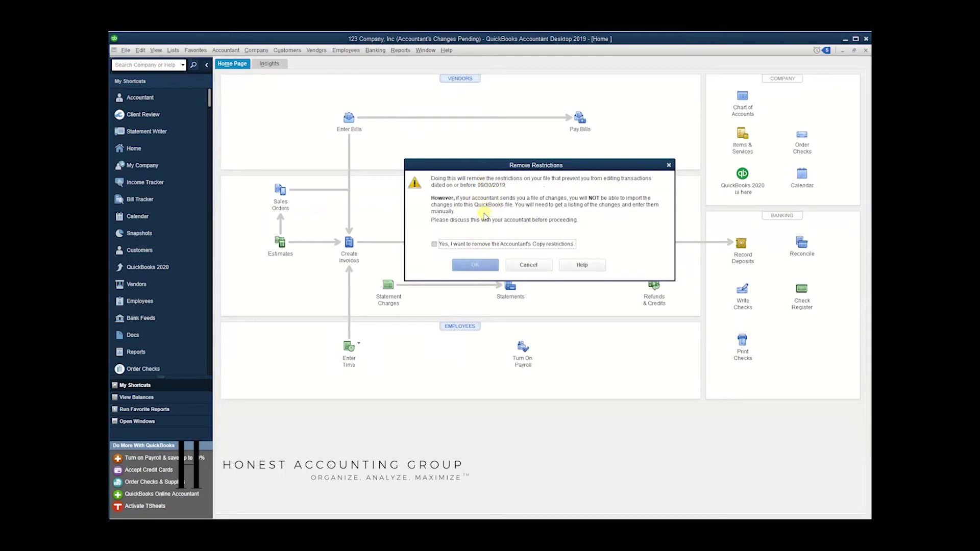
click(471, 243)
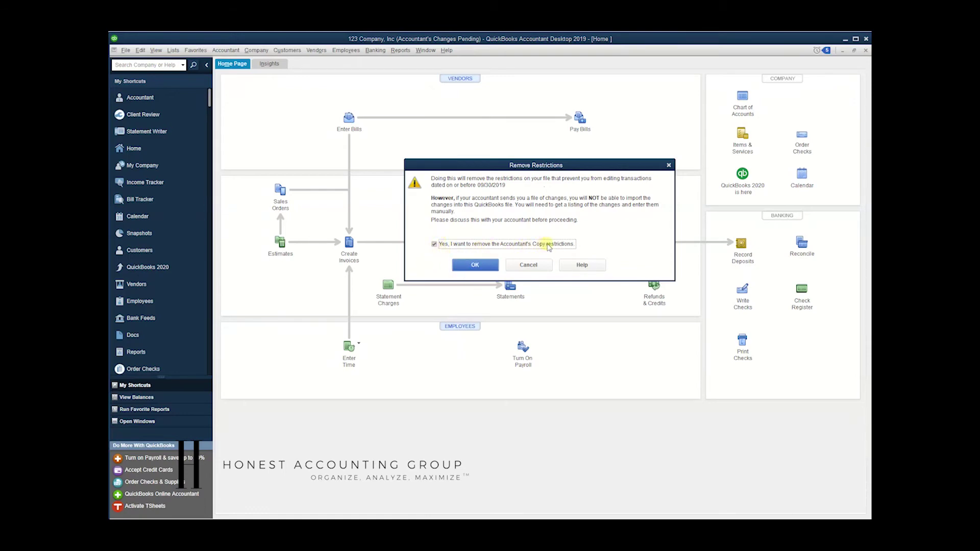
click(475, 265)
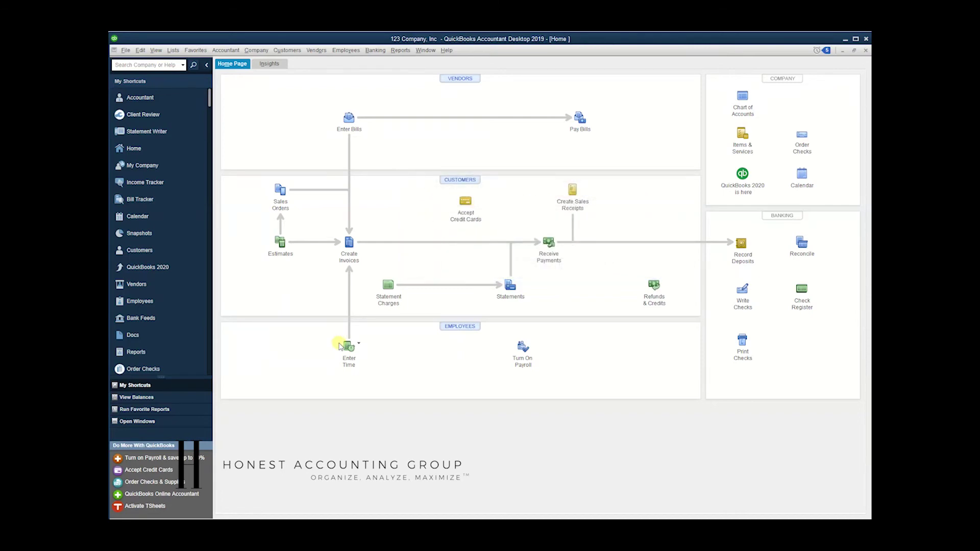
click(126, 51)
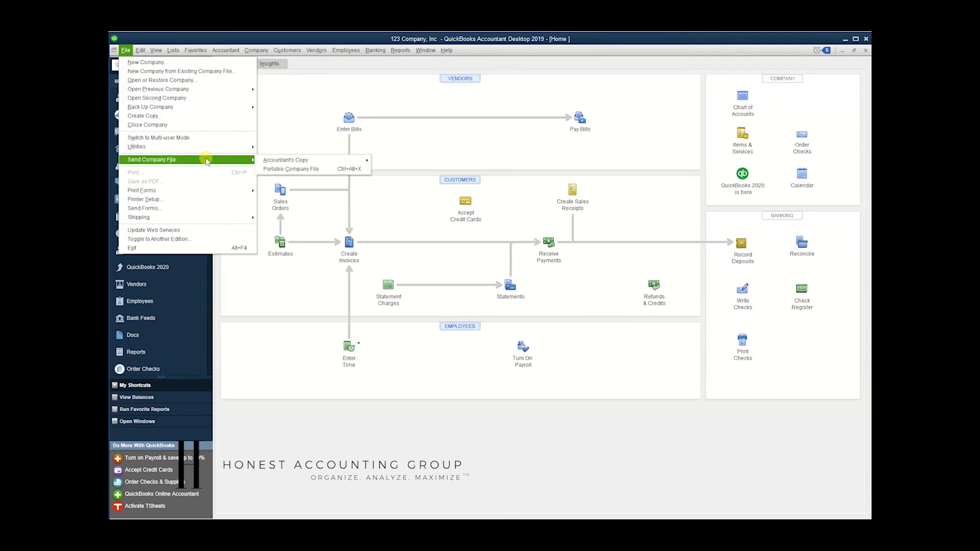
mouse_move(395, 178)
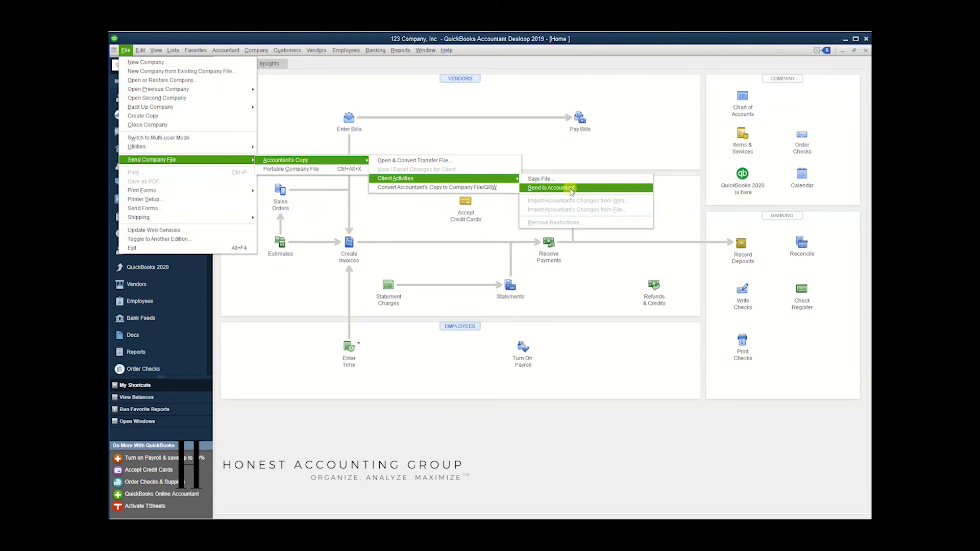
click(568, 282)
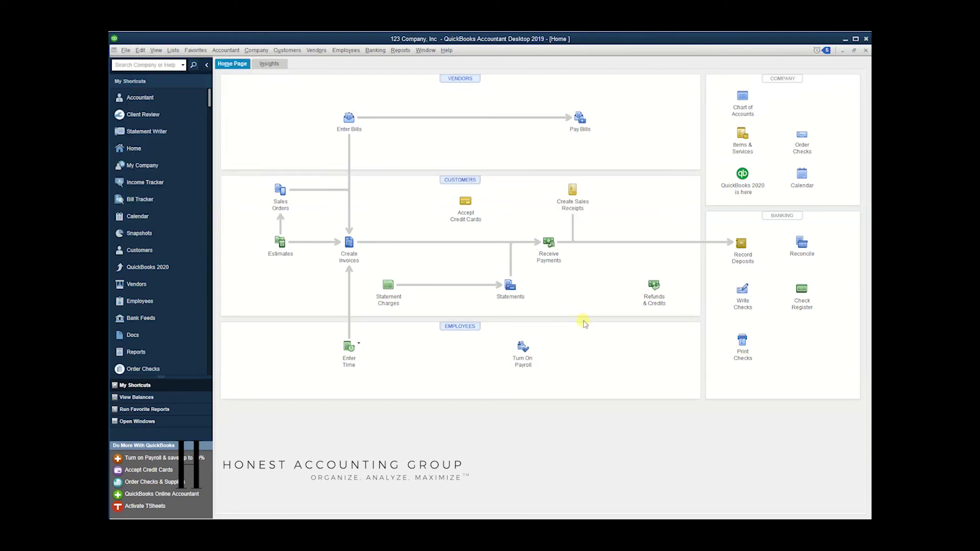